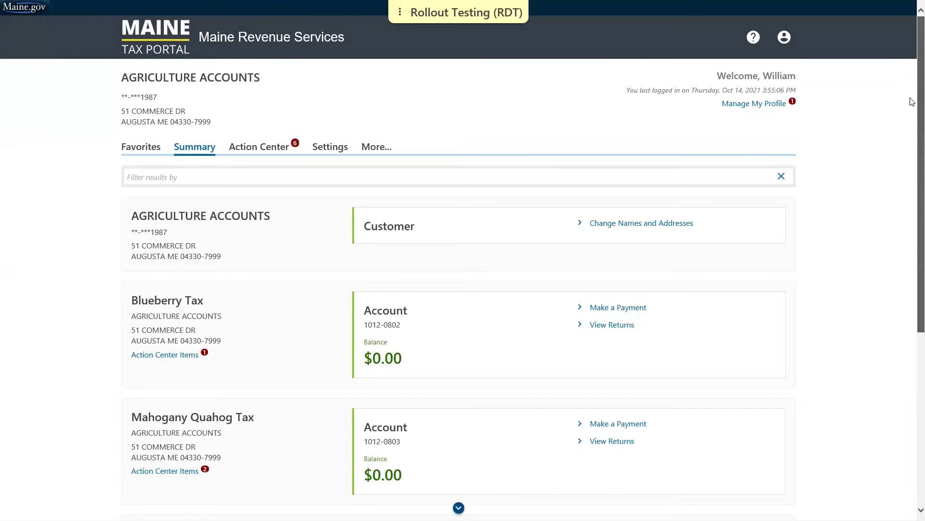
Scroll down to the Potato Tax account and open its list of returns
drag(913, 101, 902, 272)
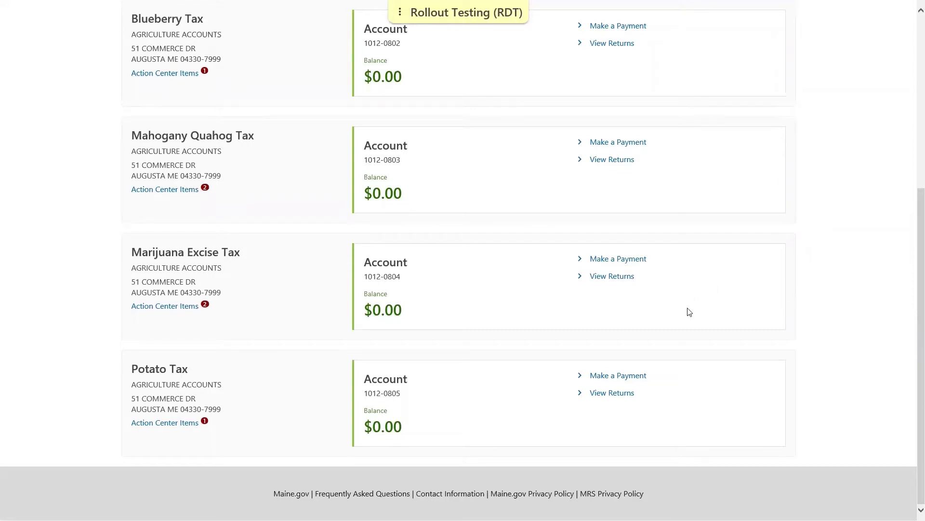
click(617, 395)
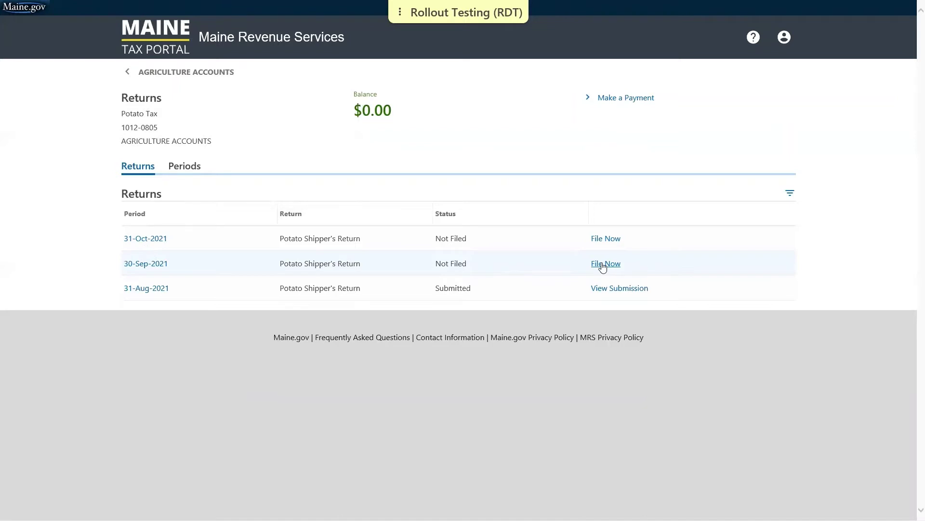
Start the 30-Sep-2021 return, answer No to going out of business, and advance to Schedule
click(603, 265)
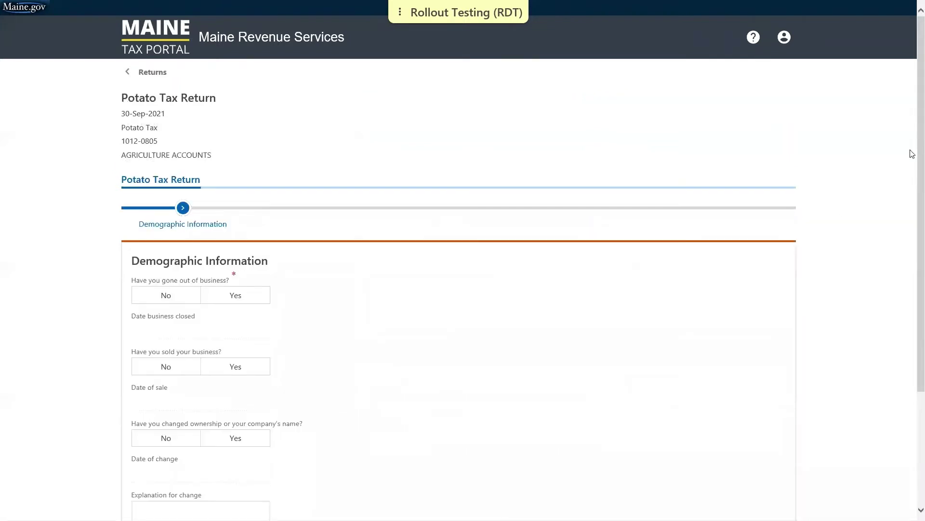
drag(914, 154, 913, 216)
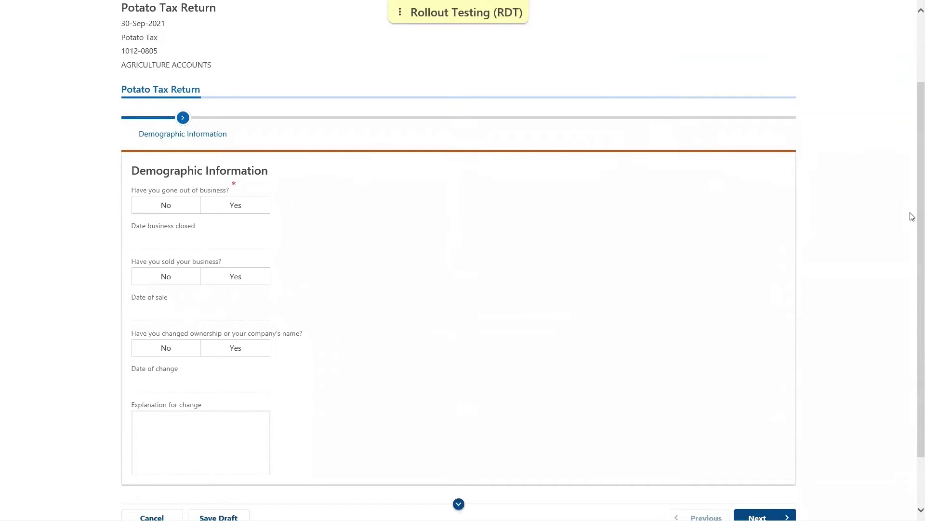
click(162, 215)
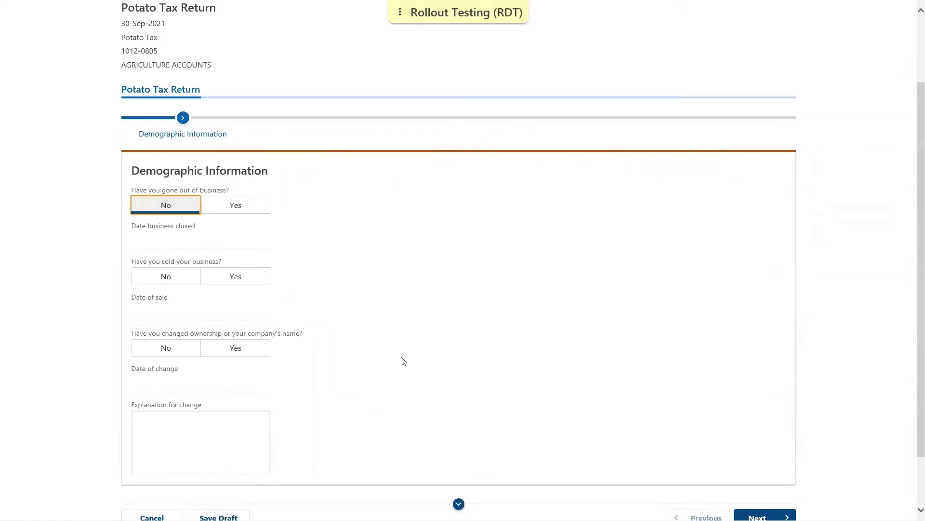
click(762, 516)
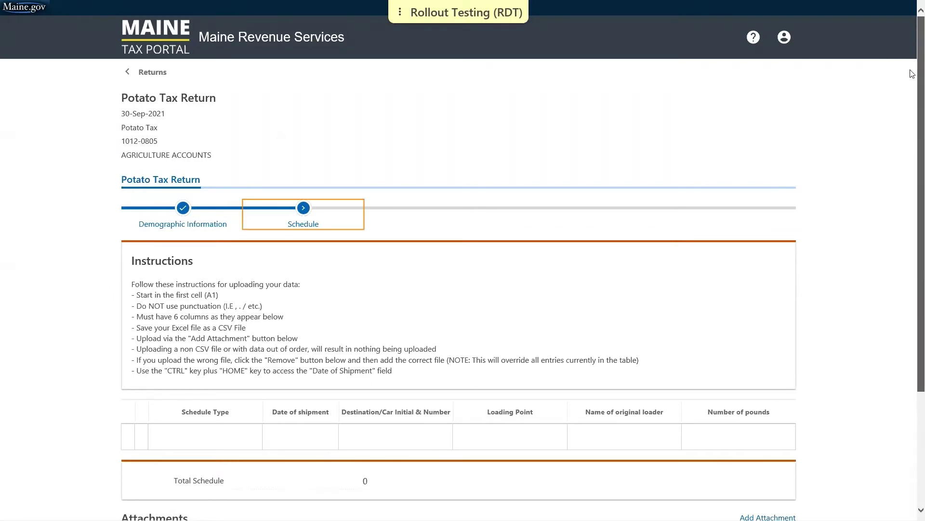
scroll(913, 80, down, 1)
scroll(912, 114, down, 2)
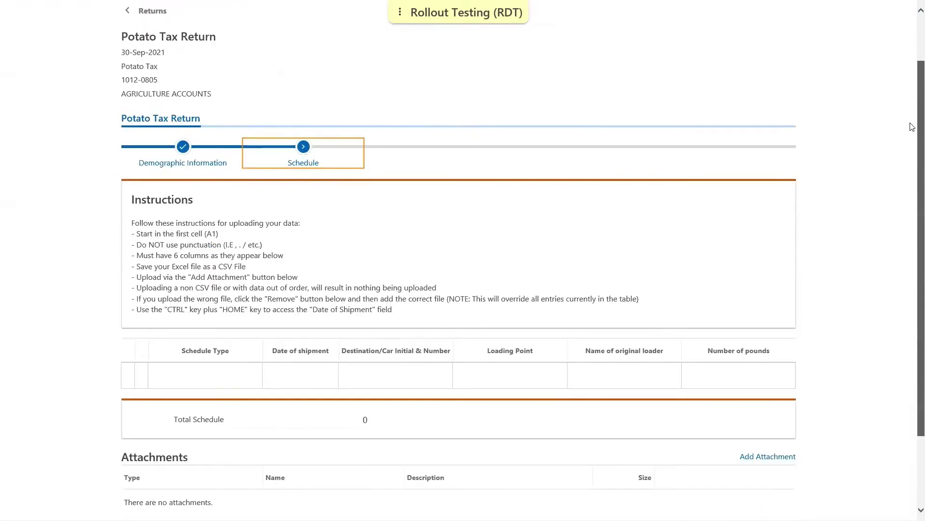
scroll(910, 140, down, 1)
scroll(909, 153, down, 1)
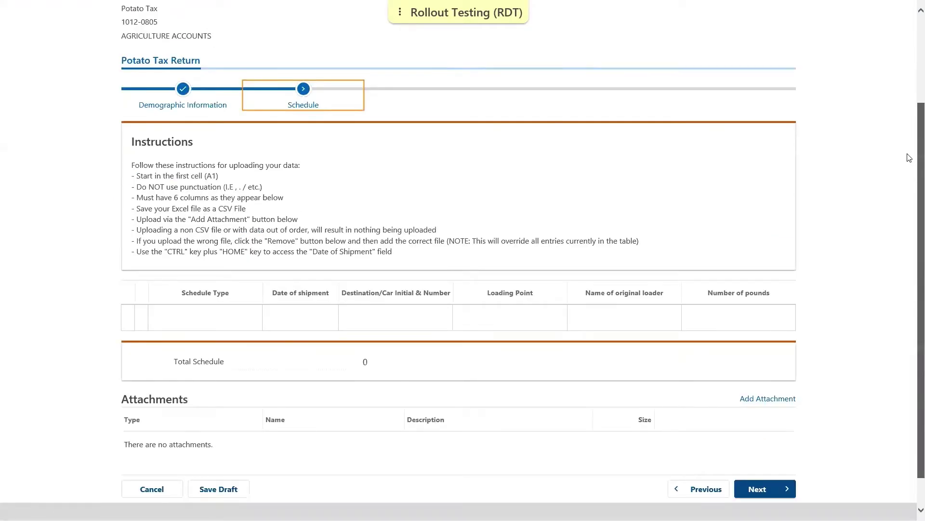
scroll(909, 155, down, 1)
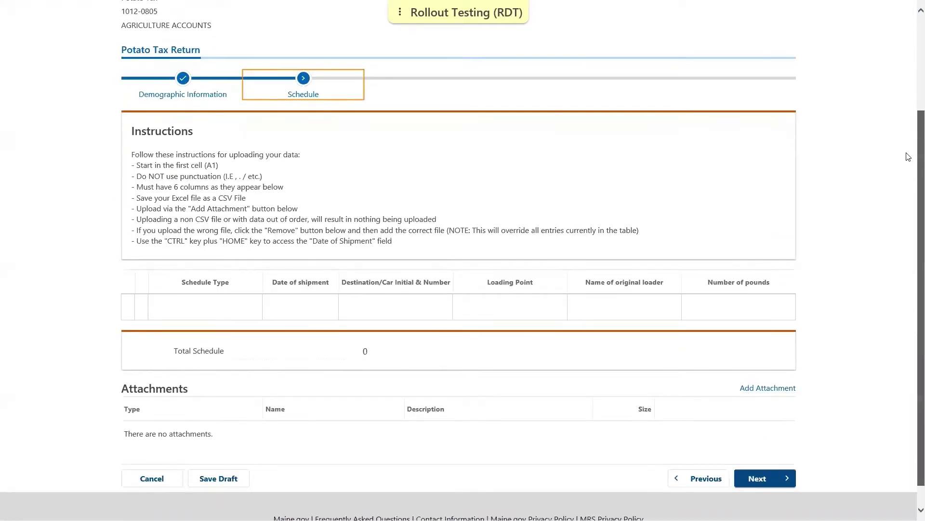
Attach the shipment schedule CSV with the description 'Schedule' and confirm the upload
click(774, 392)
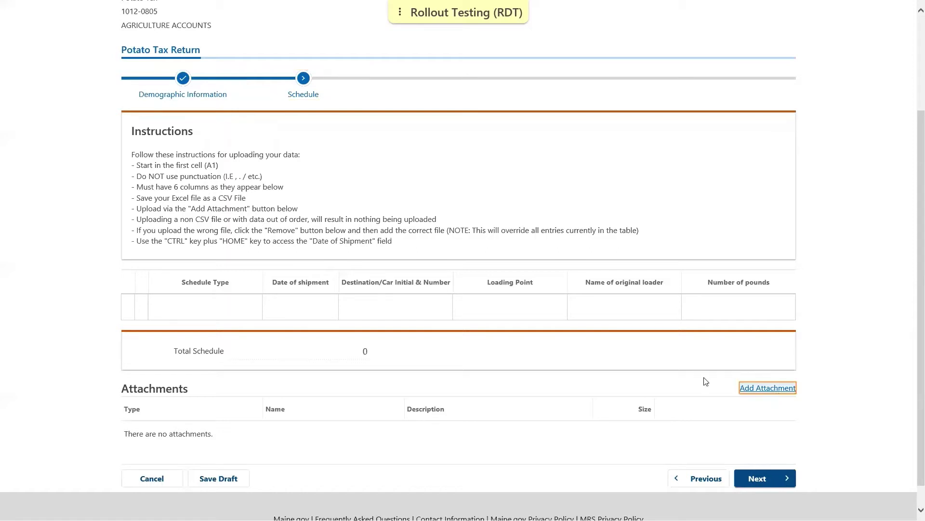
text(She)
key(BackSpace)
key(BackSpace)
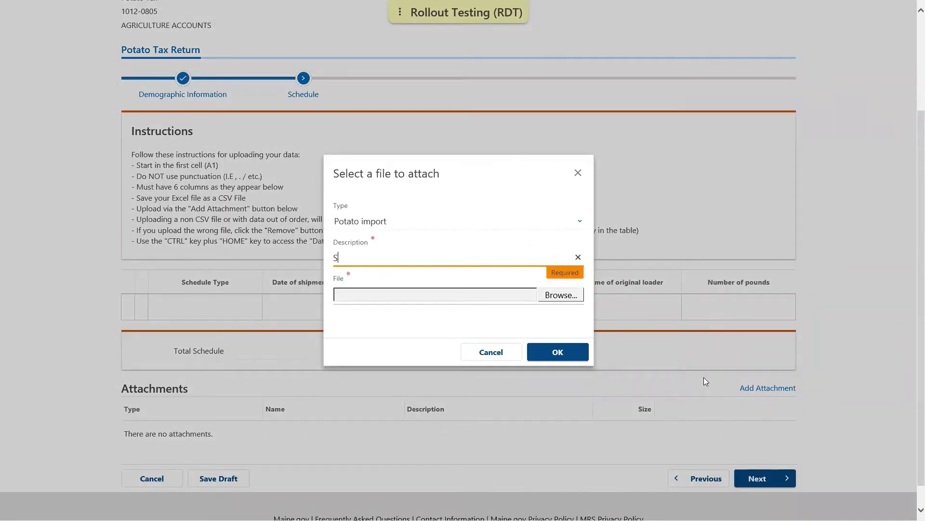
text(chedule)
click(530, 291)
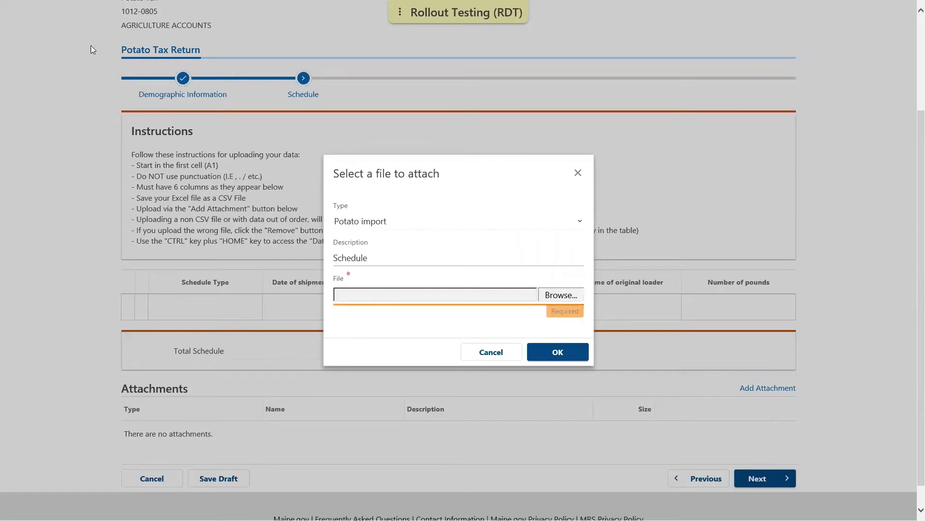
click(560, 343)
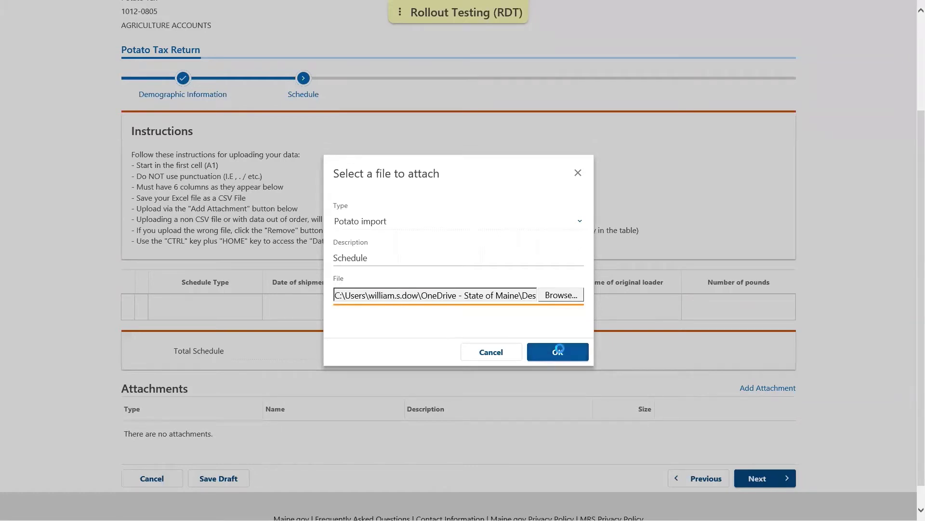
click(559, 348)
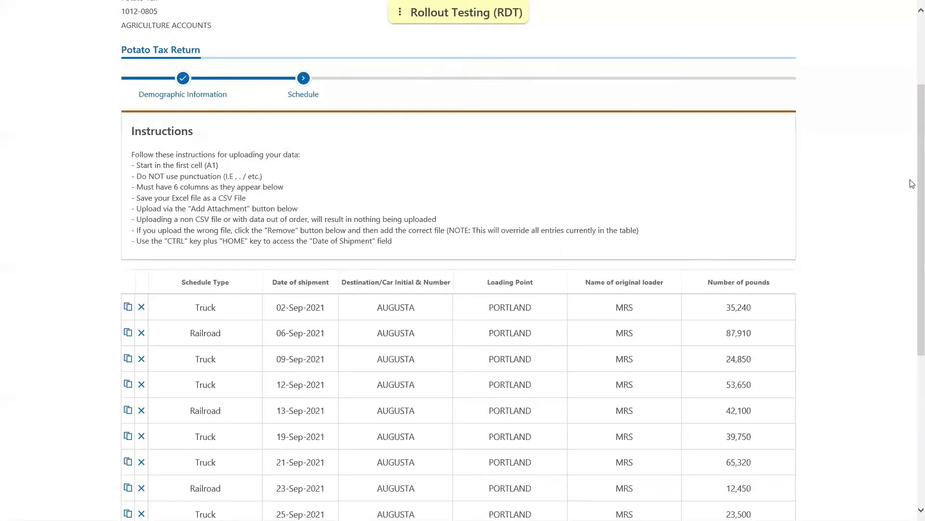
Check the 399,070-pound Total Schedule and the attached CSV, then continue to Tax Calculation
scroll(912, 203, down, 1)
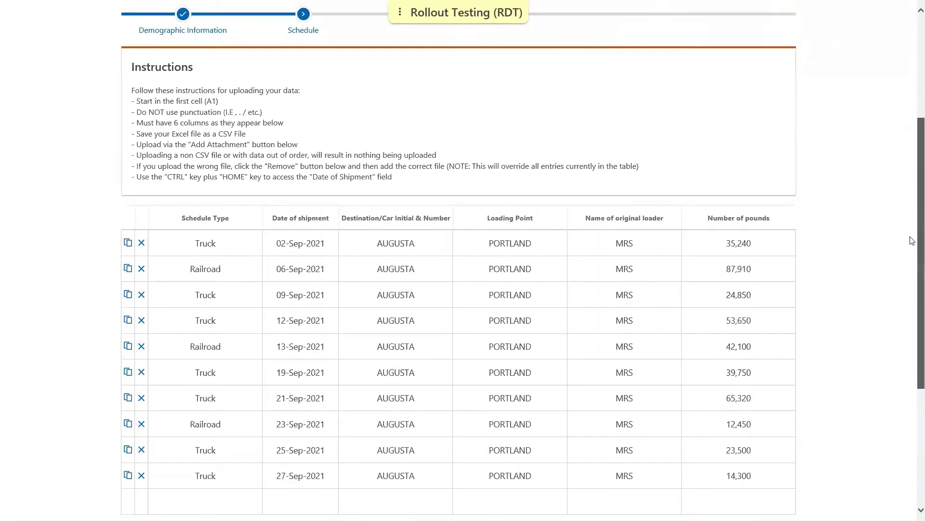
scroll(913, 243, down, 1)
scroll(912, 278, down, 1)
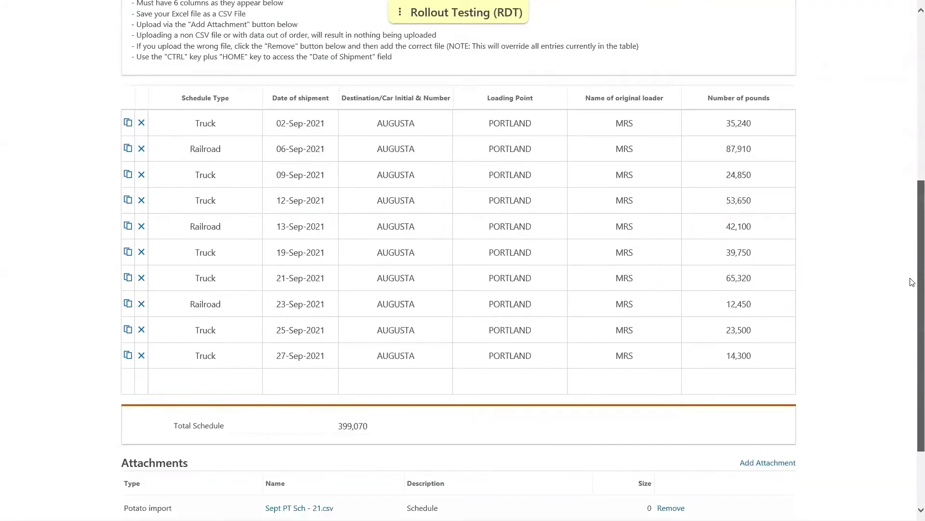
scroll(911, 287, down, 1)
scroll(911, 301, down, 1)
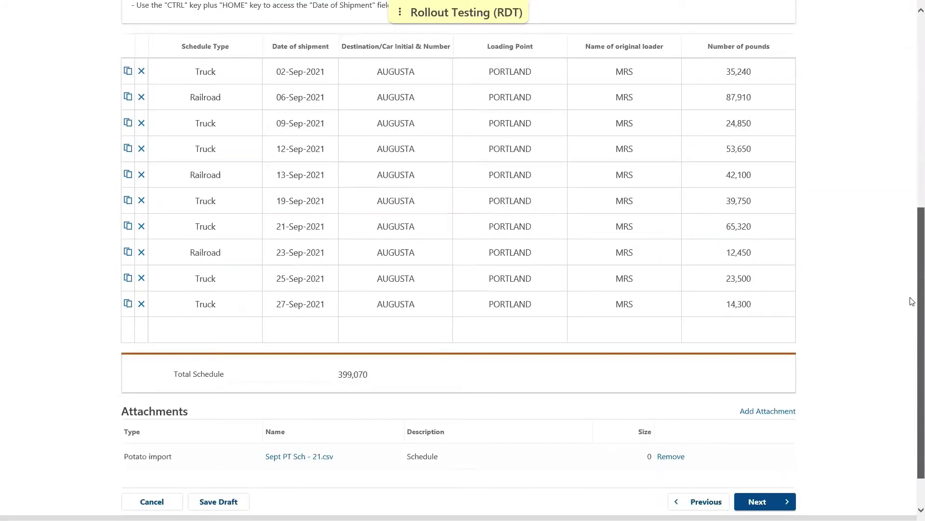
scroll(913, 318, down, 1)
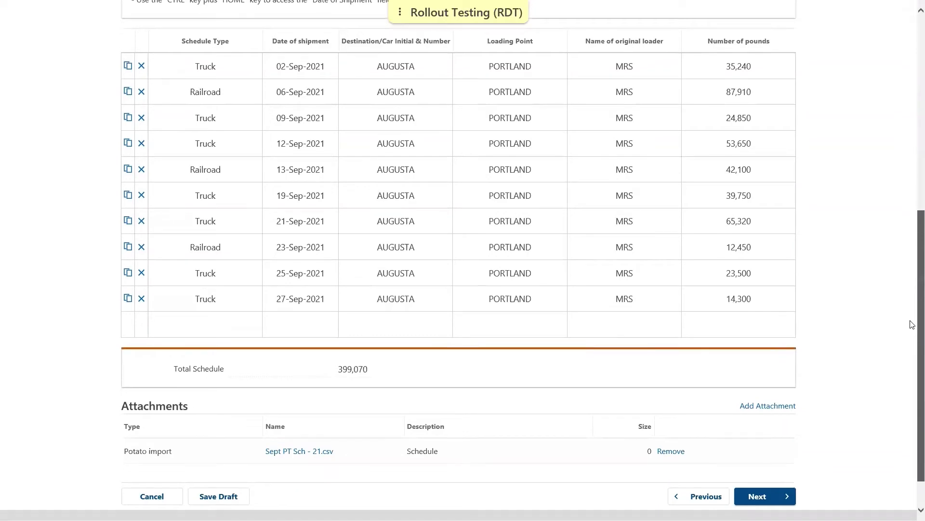
scroll(844, 385, down, 1)
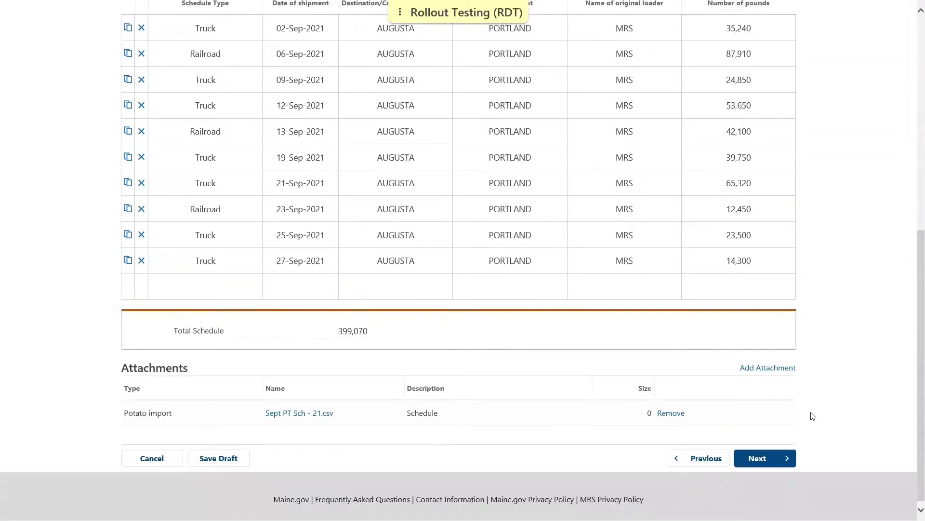
click(770, 458)
click(769, 458)
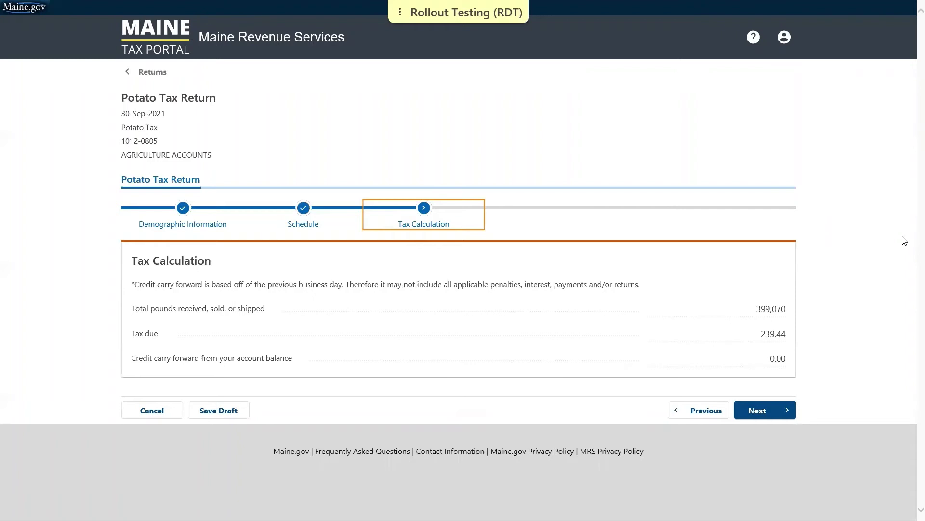
Accept the tax calculation of 399,070 pounds with 239.44 due and move on
click(788, 409)
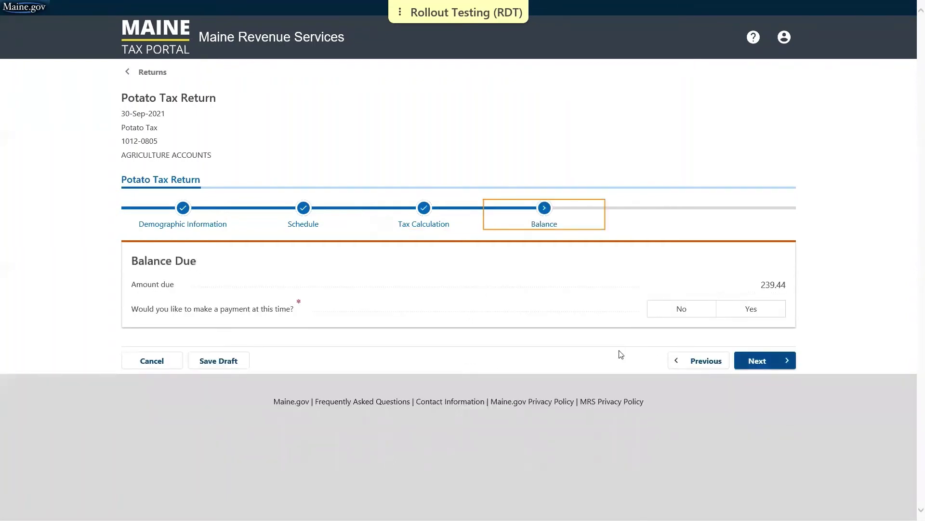
Choose Yes to paying the 239.44 balance now and proceed to Payment
click(762, 319)
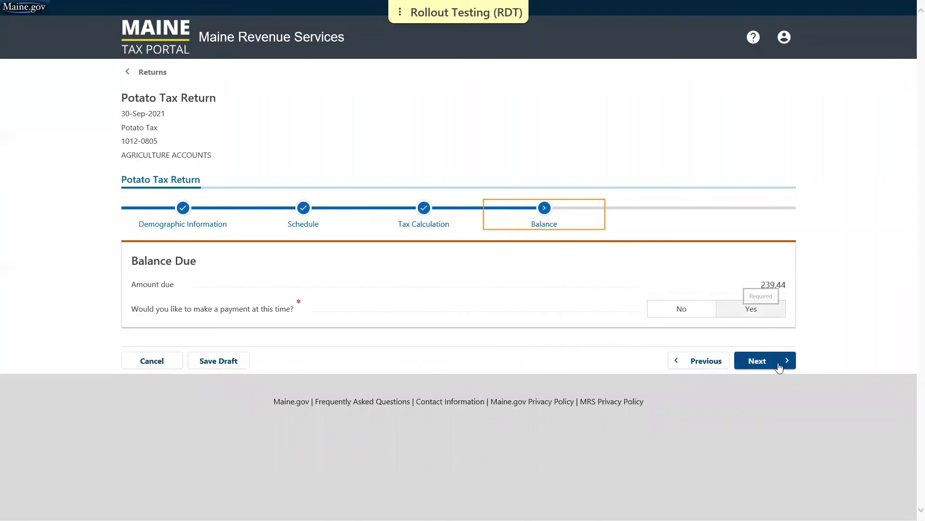
click(778, 364)
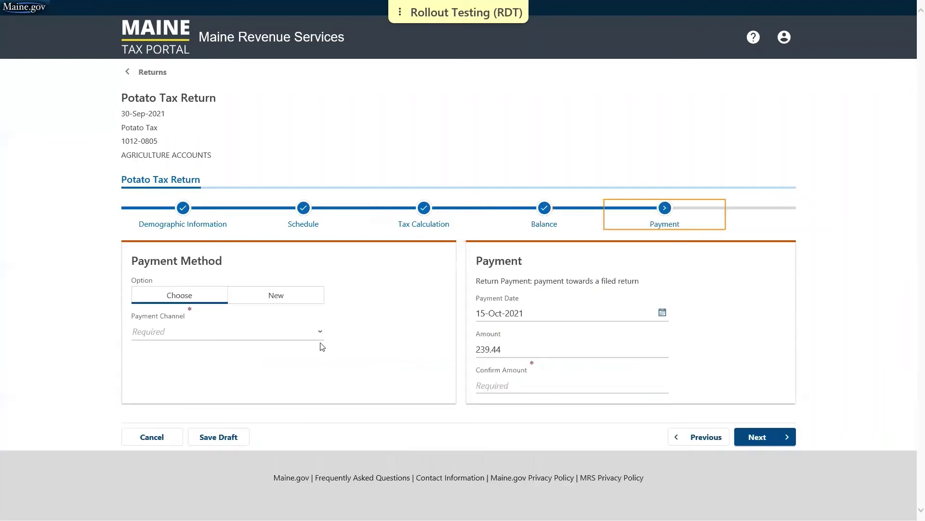
Add a new checking account with auto-filled routing number, confirmed account number, saved for future use
click(280, 299)
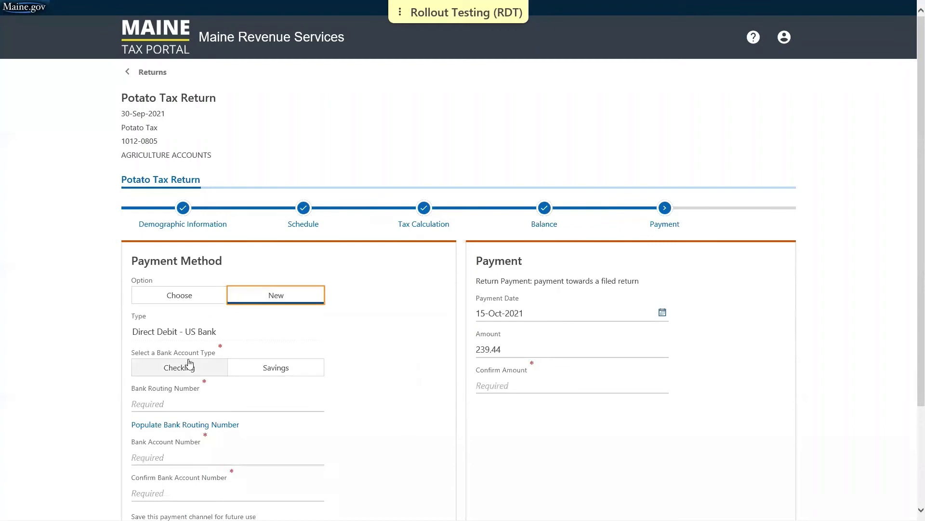
scroll(99, 337, down, 2)
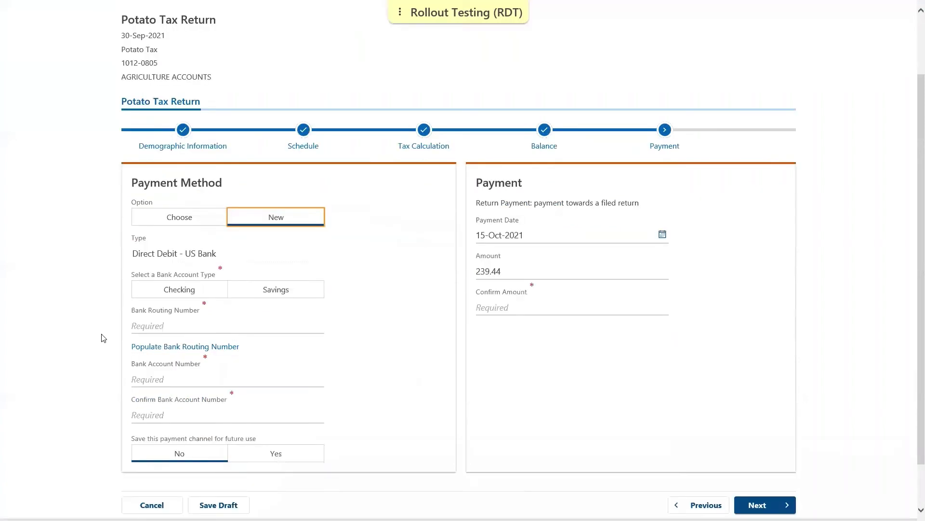
click(166, 294)
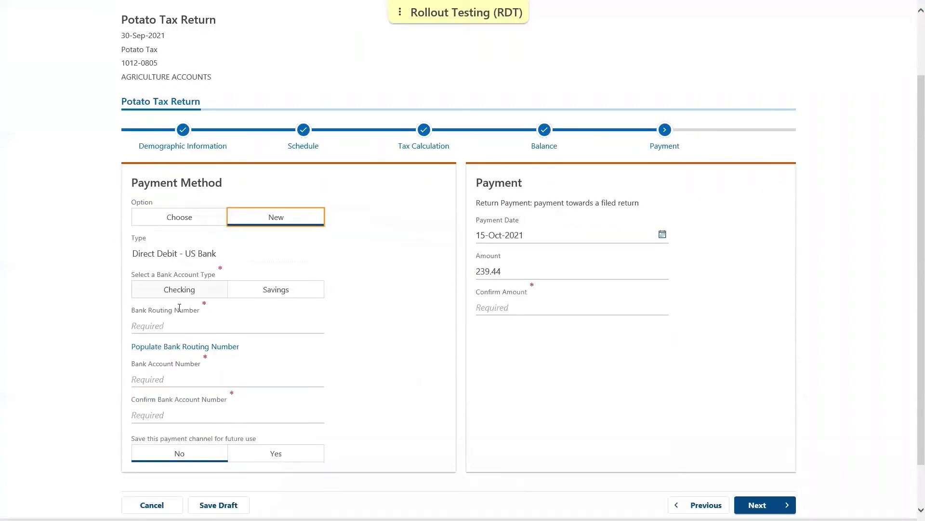
click(182, 345)
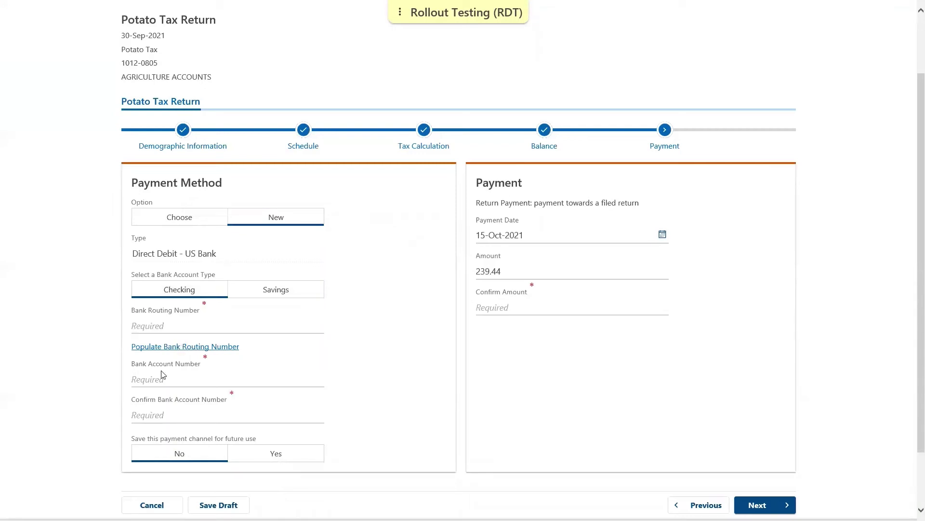
click(163, 401)
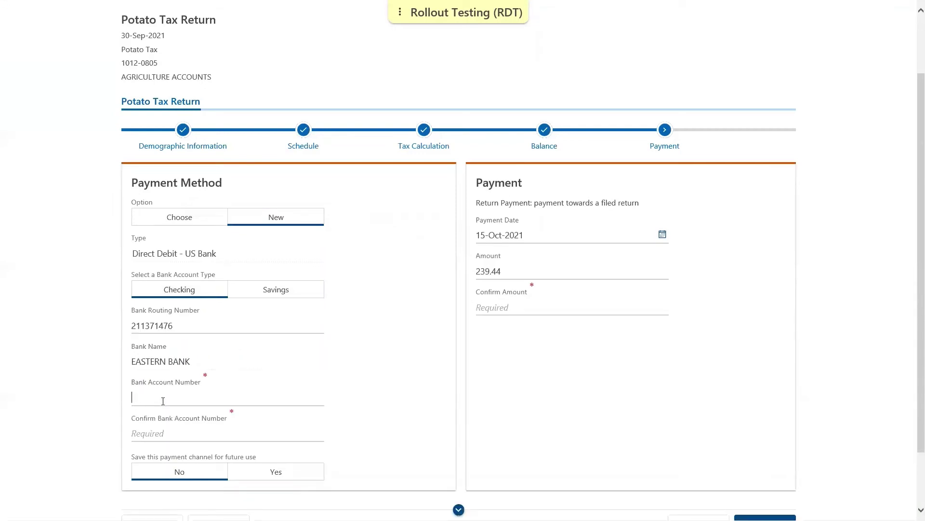
text(22)
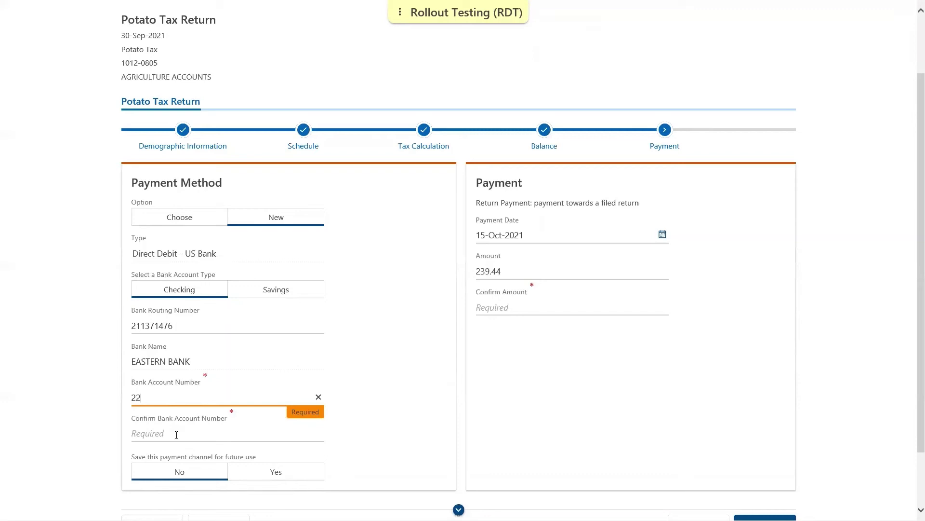
click(177, 434)
text(22)
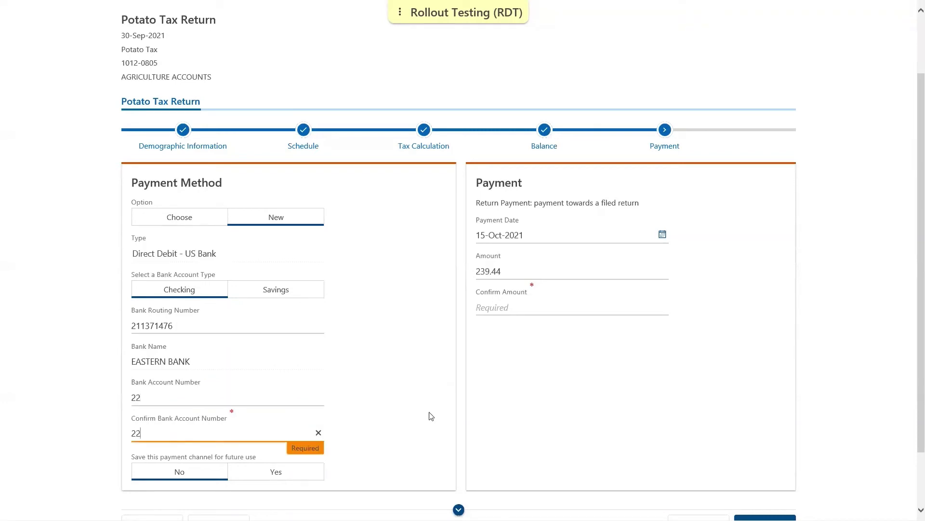
click(430, 415)
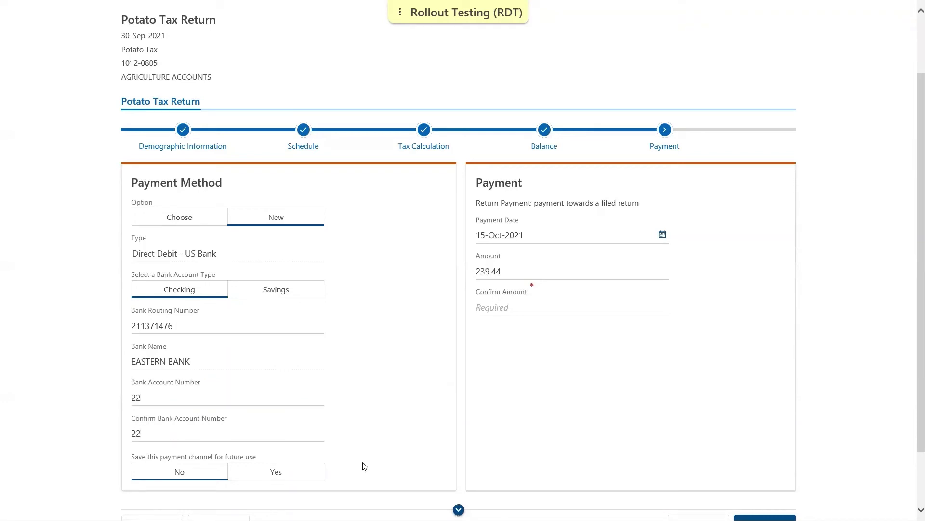
click(297, 475)
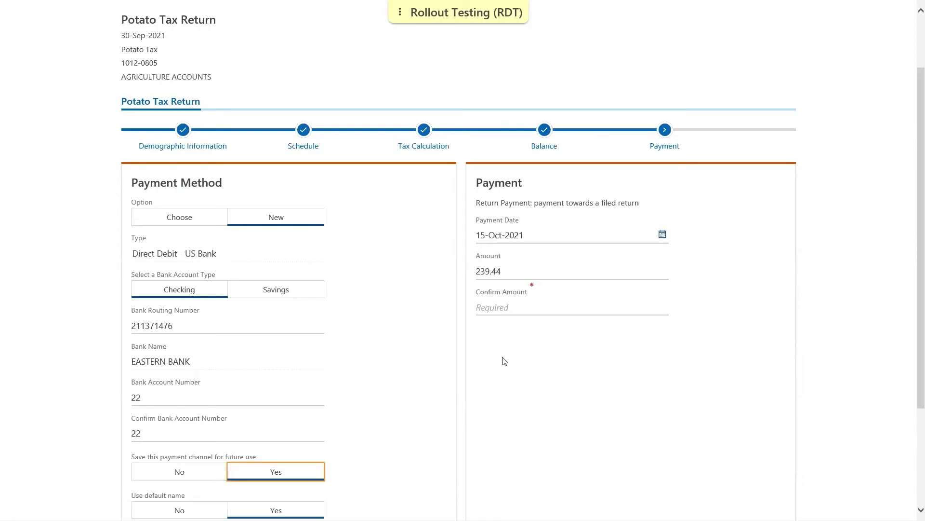
Confirm the 239.44 payment amount and continue to the return summary
click(504, 309)
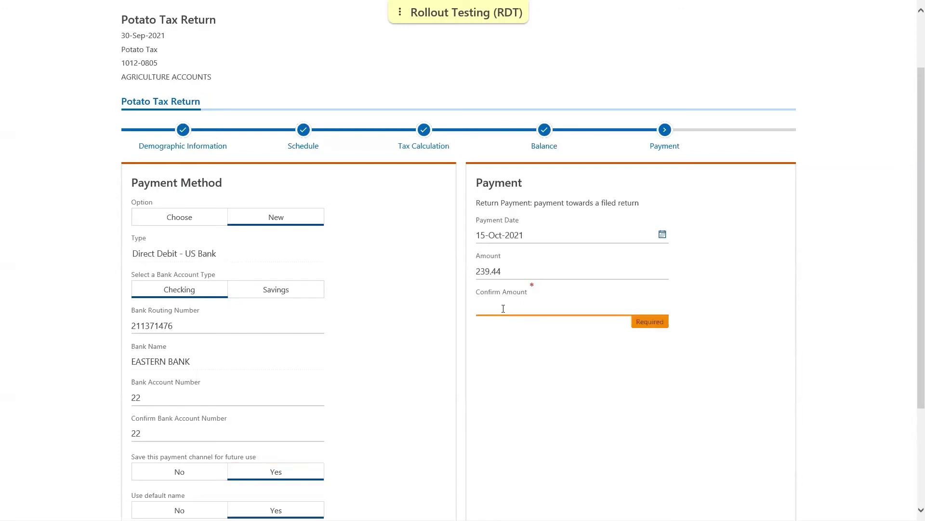
text(239.44)
click(672, 237)
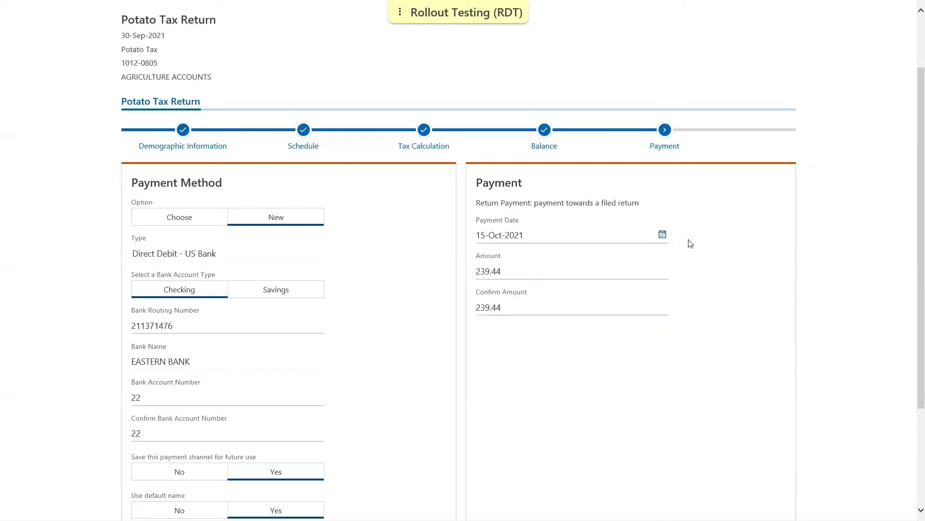
scroll(746, 309, down, 2)
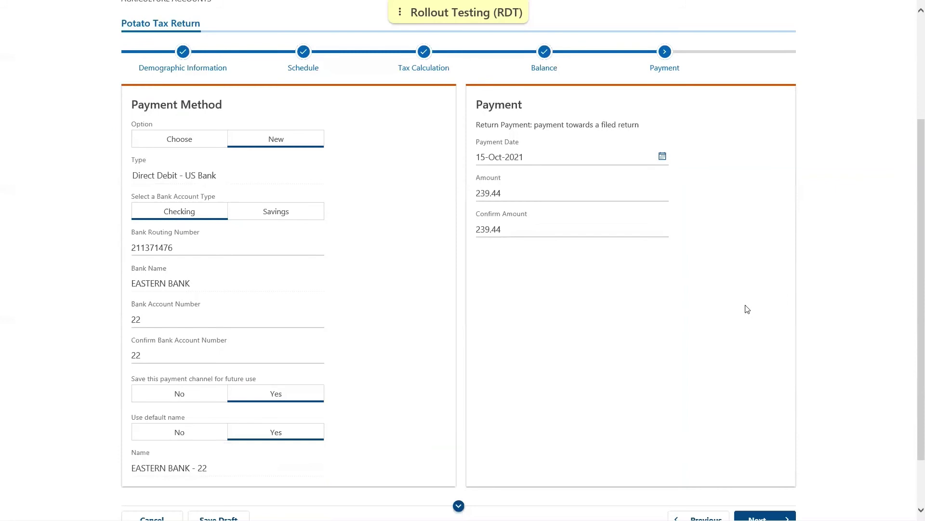
scroll(746, 309, down, 2)
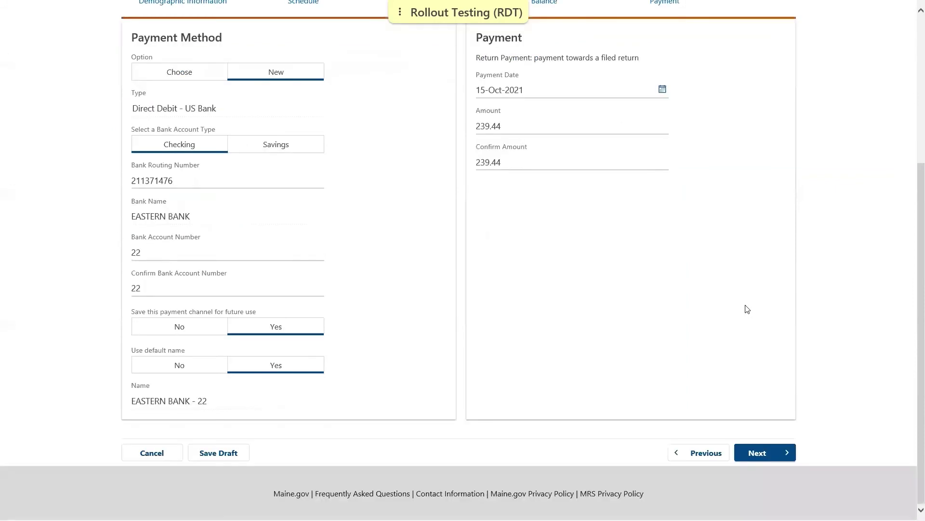
click(782, 456)
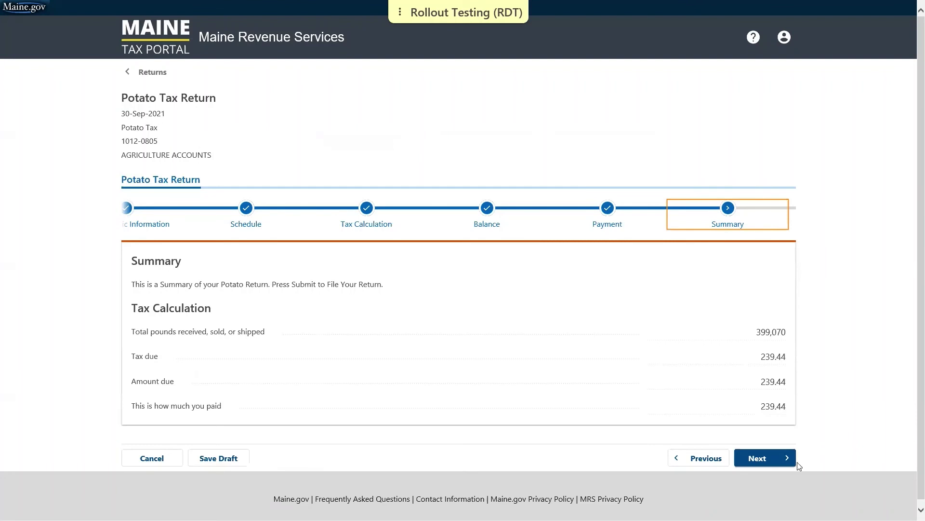
Continue from the Summary showing 239.44 due and paid to the Declaration step
click(782, 462)
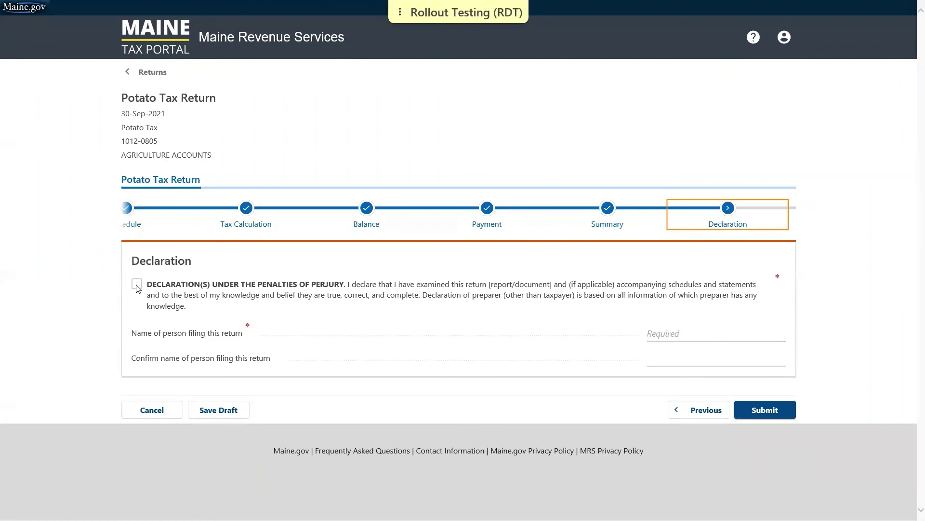
Accept the perjury declaration and enter the filer's name in both the name and confirm-name fields
click(137, 286)
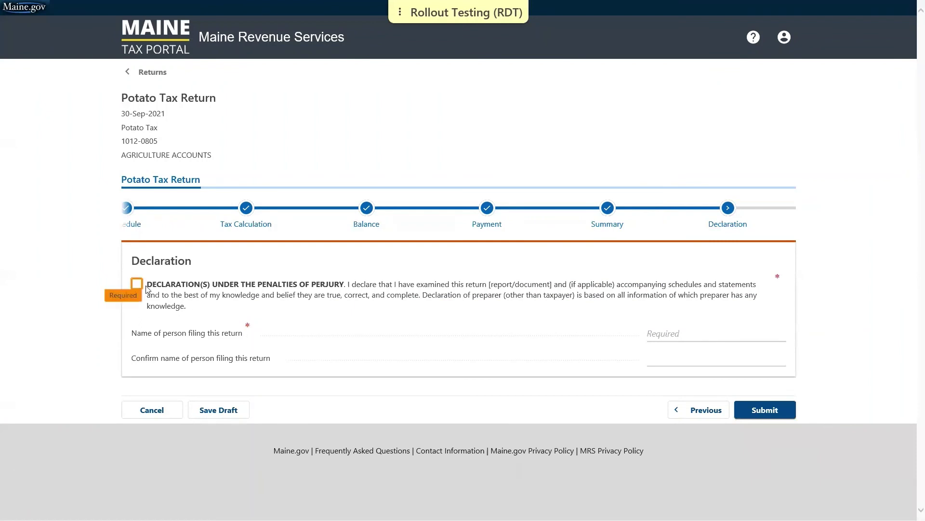
click(712, 333)
text(W)
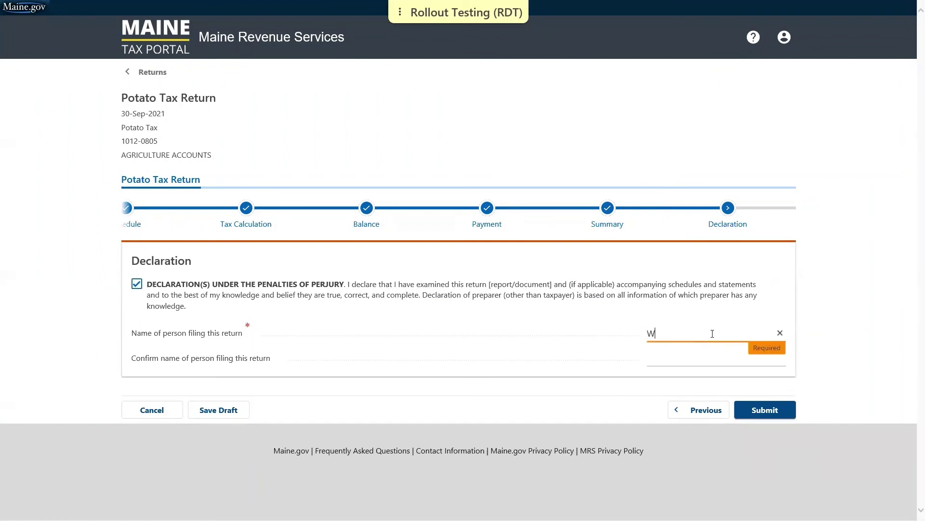
text(ILLIAM)
key(Tab)
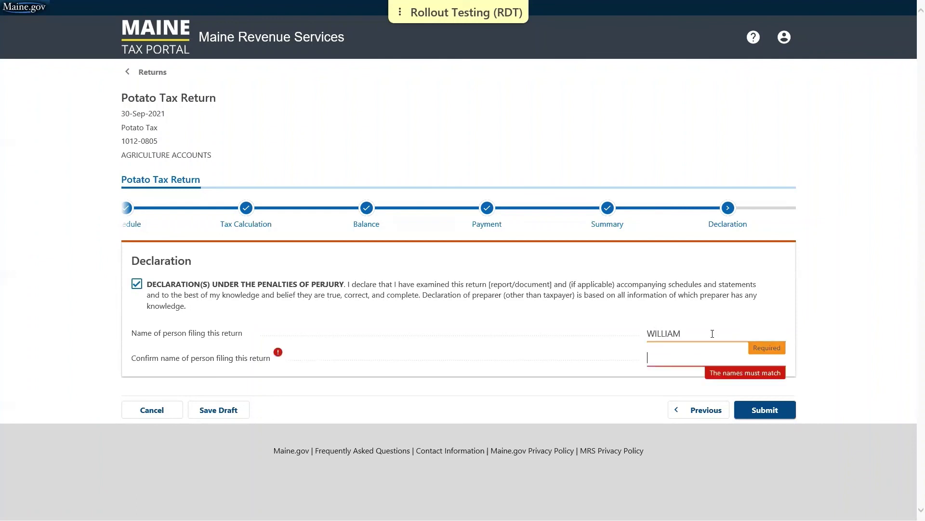
text(WILLI)
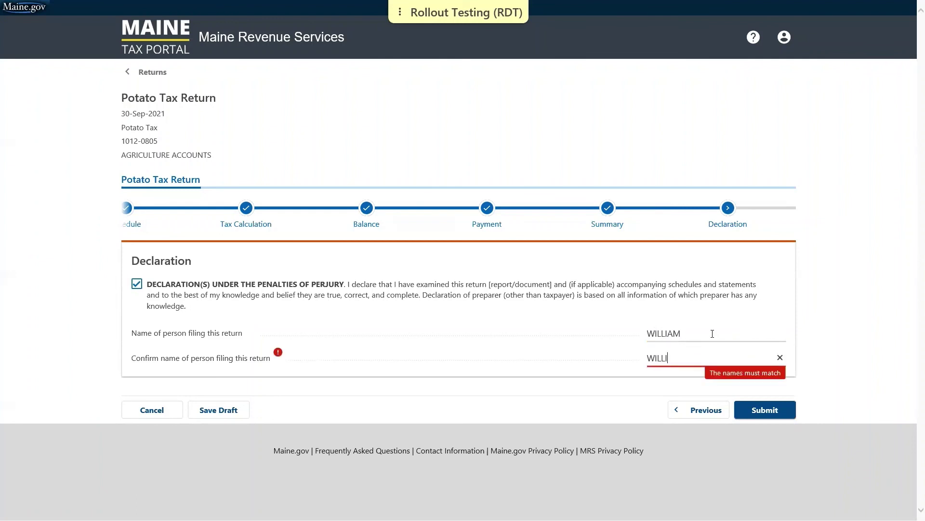
text(AM)
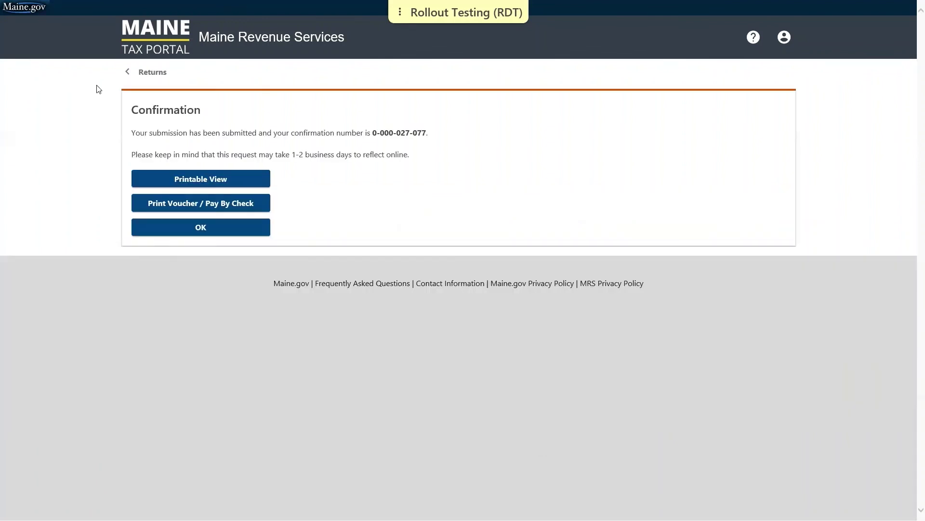